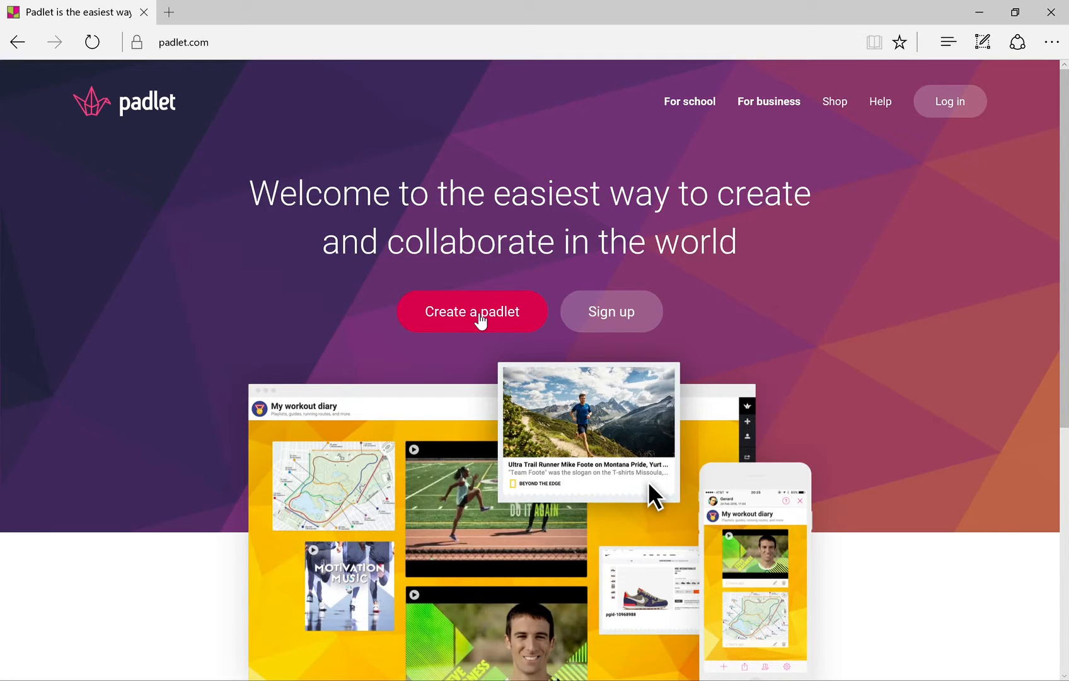
# - Create a new padlet and set its title to "Rainforest" in the basic info
pyautogui.click(478, 315)
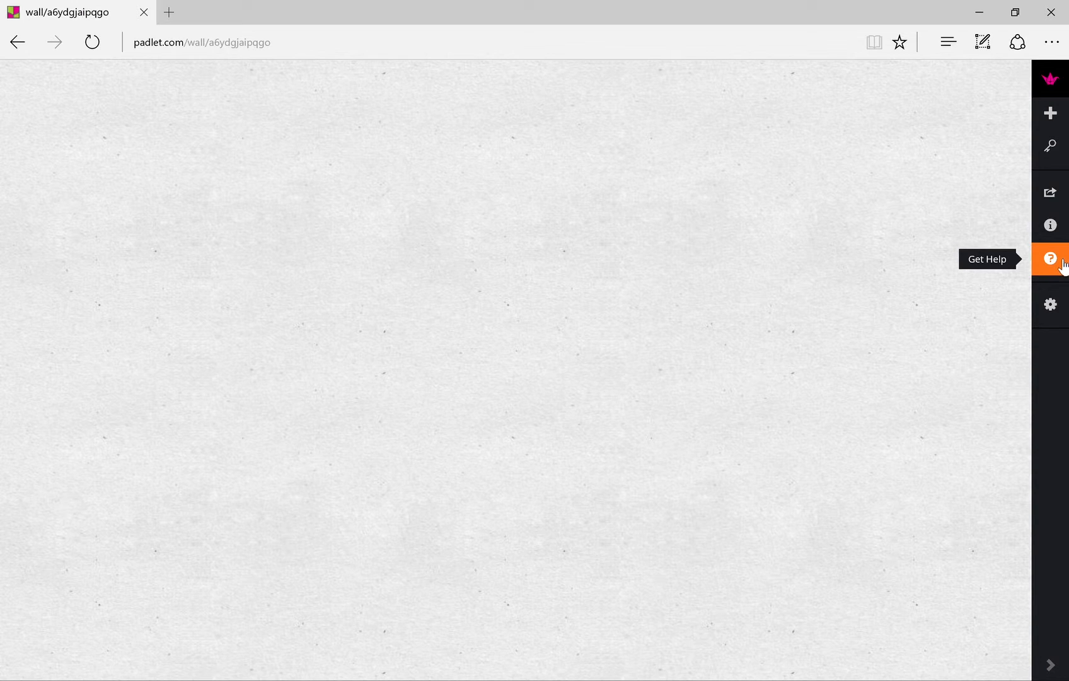
pyautogui.click(1050, 305)
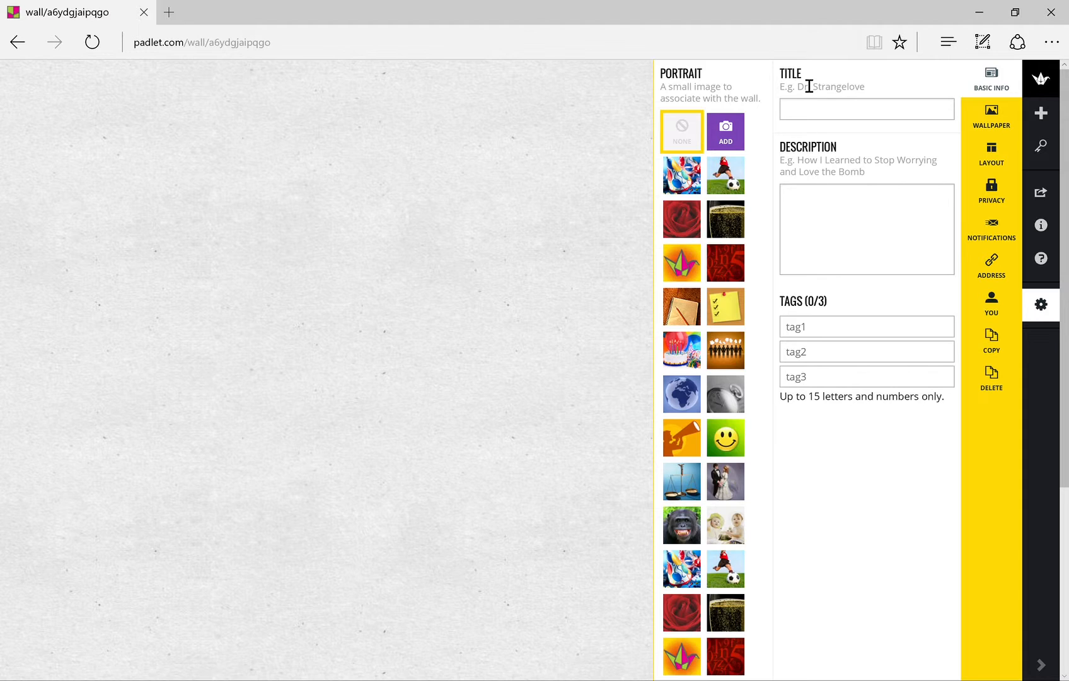
pyautogui.click(813, 119)
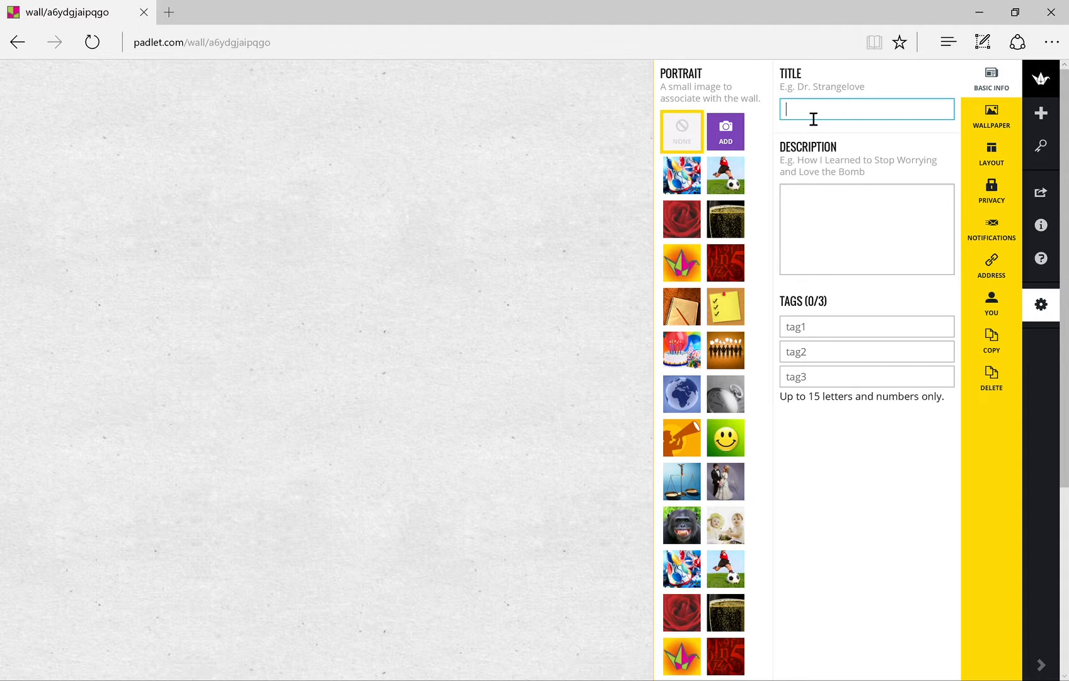
pyautogui.write('Rain')
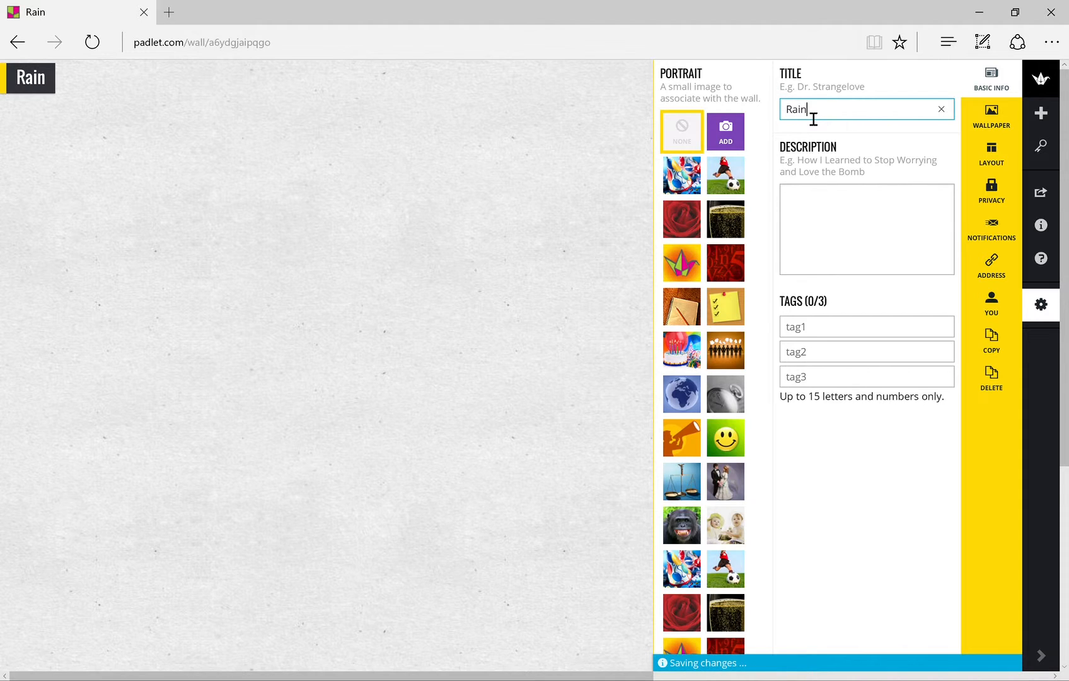
pyautogui.write('d')
pyautogui.press('BackSpace')
pyautogui.write('fpr')
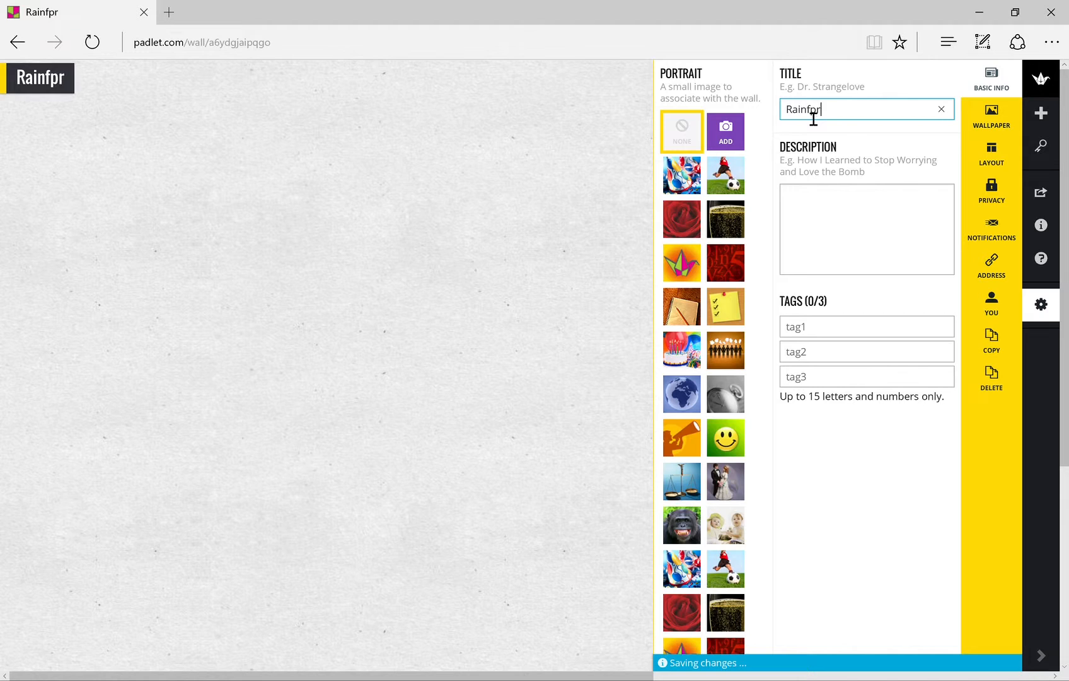
pyautogui.press('BackSpace')
pyautogui.press('BackSpace')
pyautogui.write('orest')
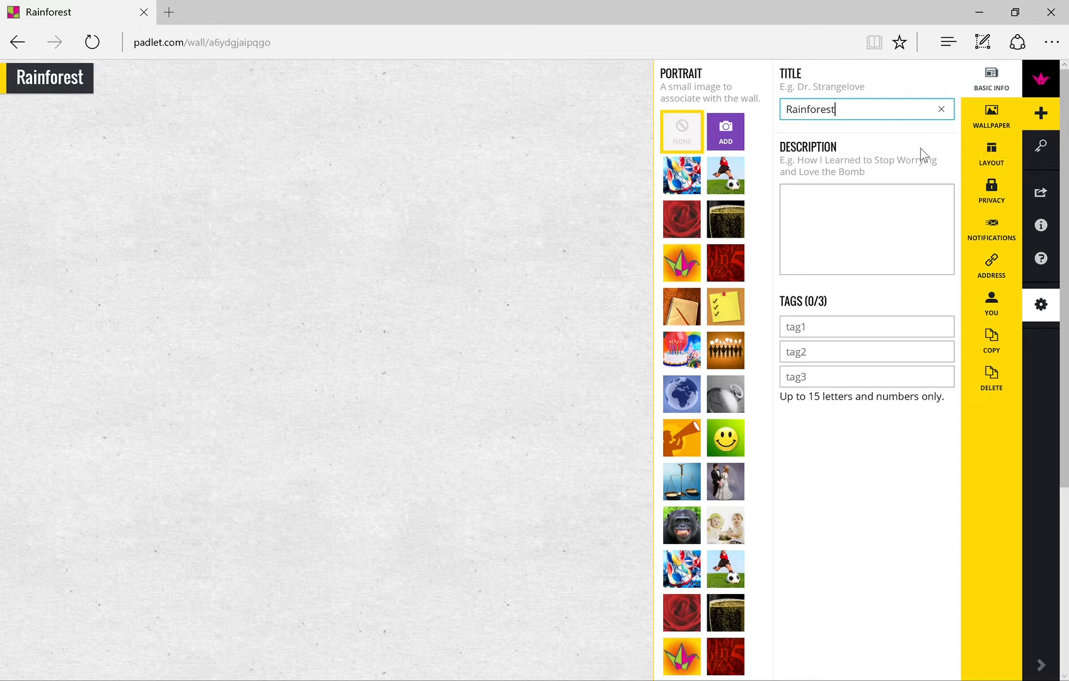
# - Apply the My Tasks wallpaper to the padlet and view the full board
pyautogui.click(986, 130)
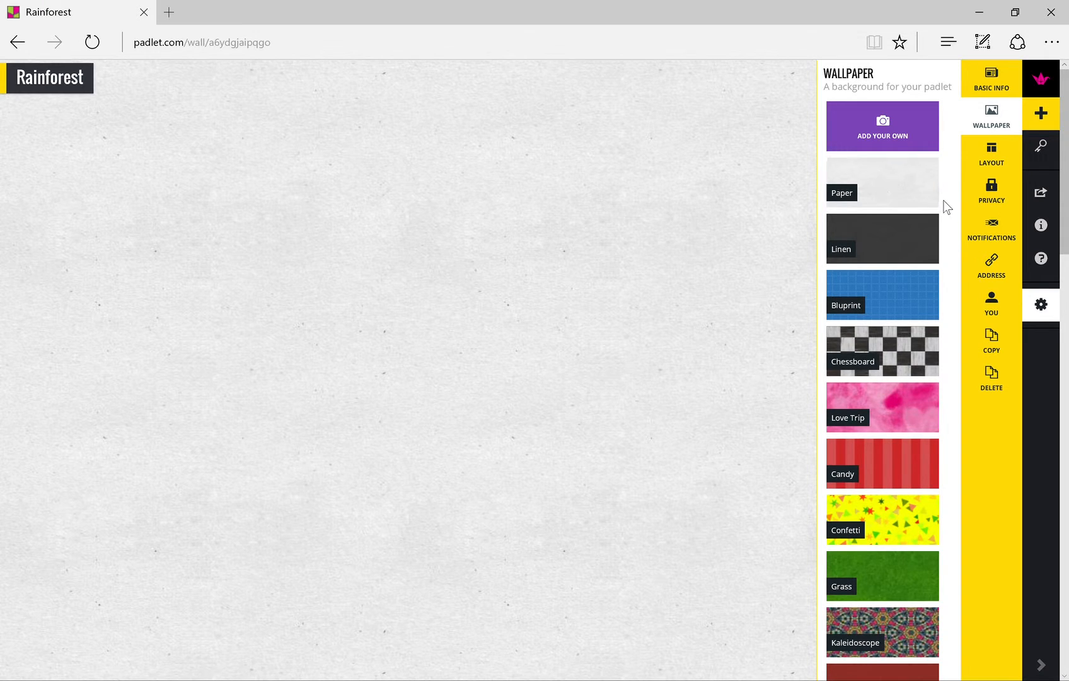
pyautogui.scroll(-6, 951, 202)
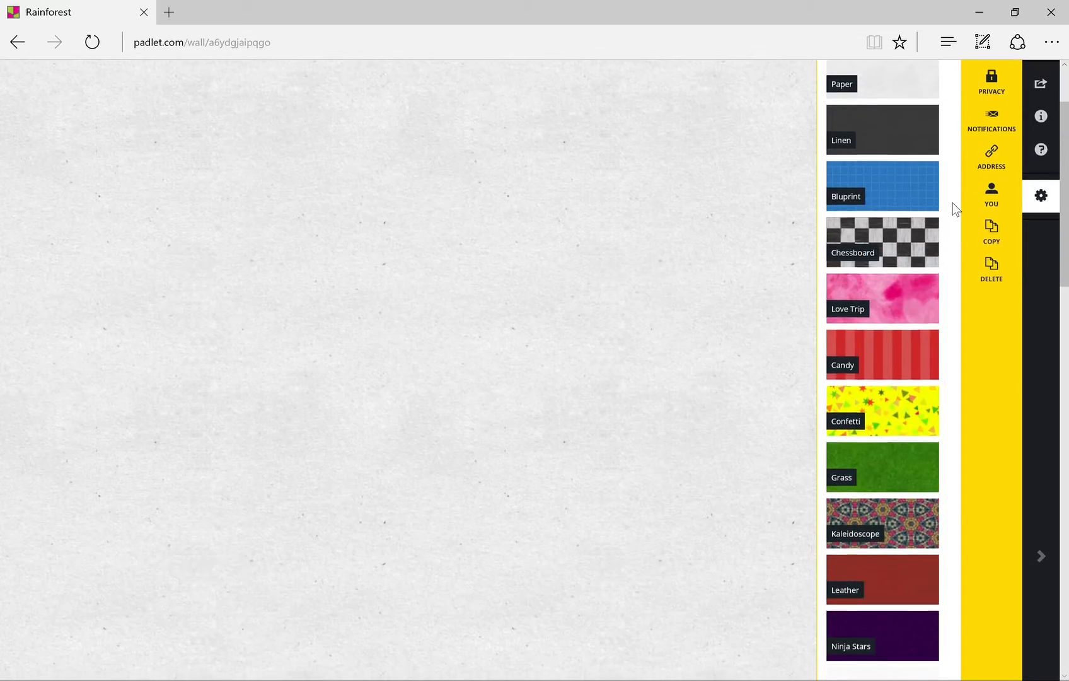
pyautogui.scroll(-4, 952, 202)
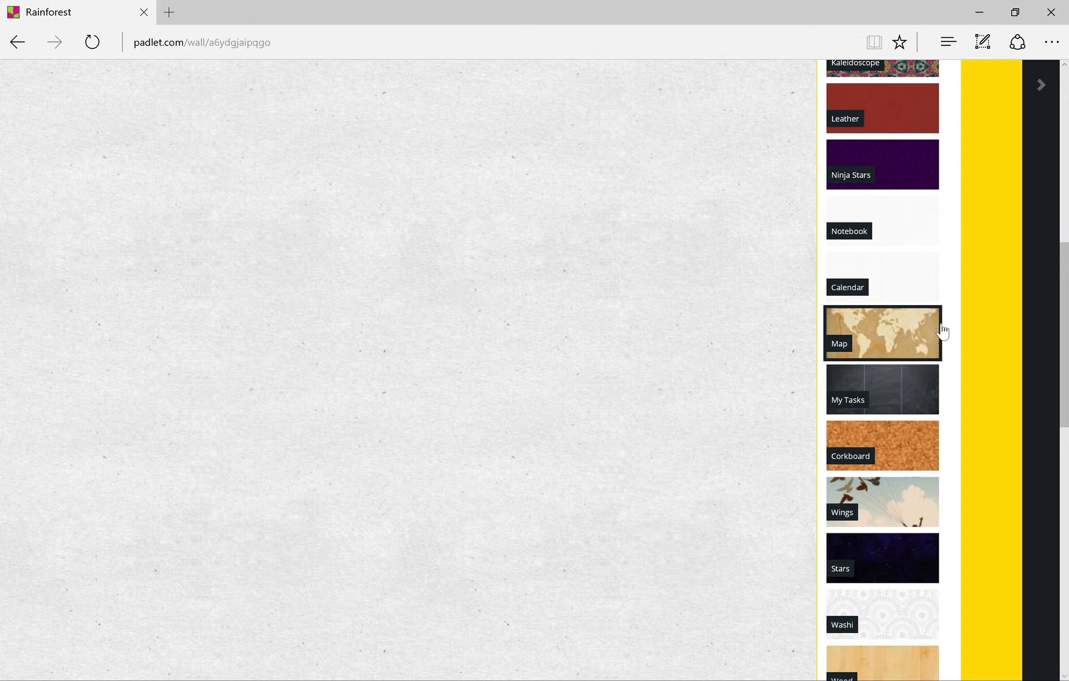
pyautogui.scroll(-1, 950, 323)
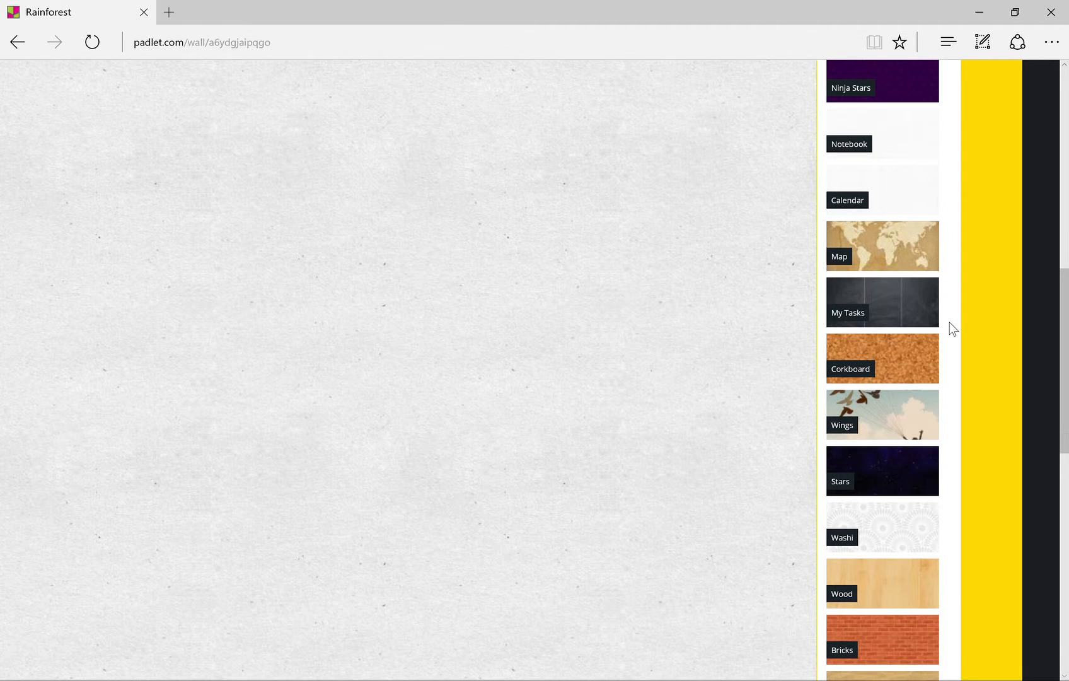
pyautogui.click(870, 308)
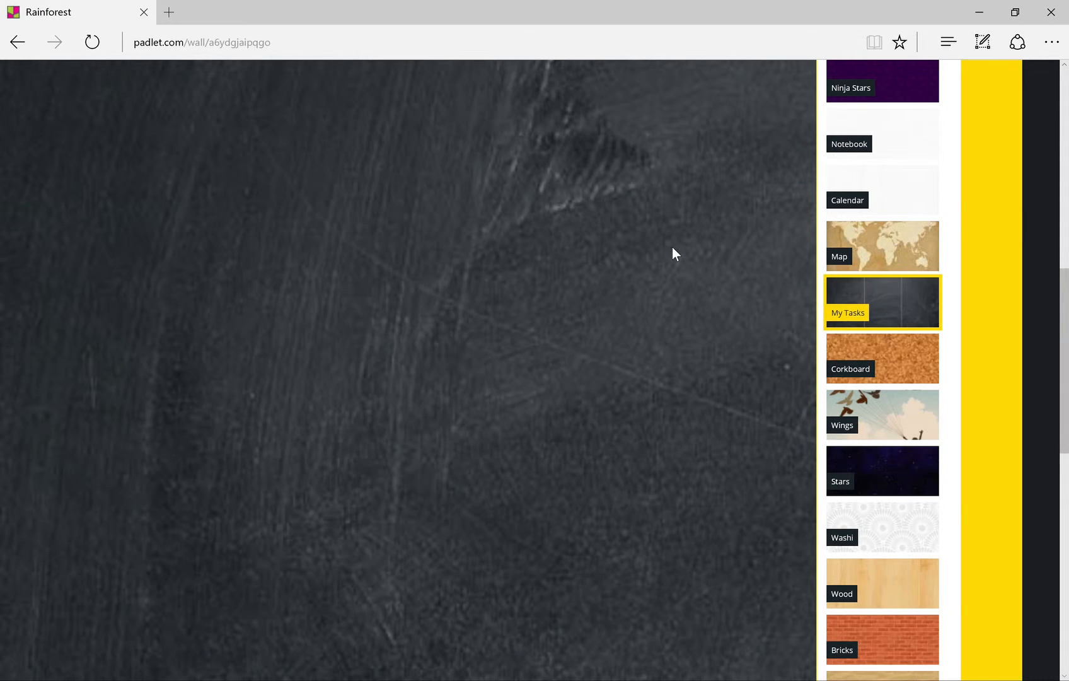
pyautogui.click(467, 274)
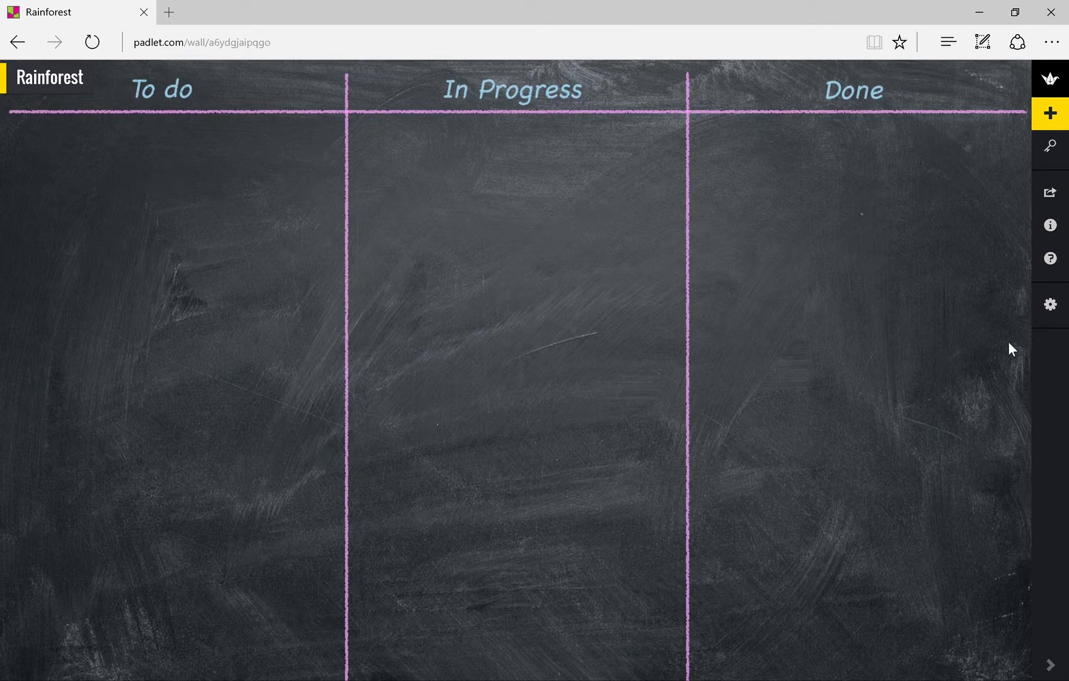
# - Set the padlet's wallpaper to Corkboard
pyautogui.click(1051, 306)
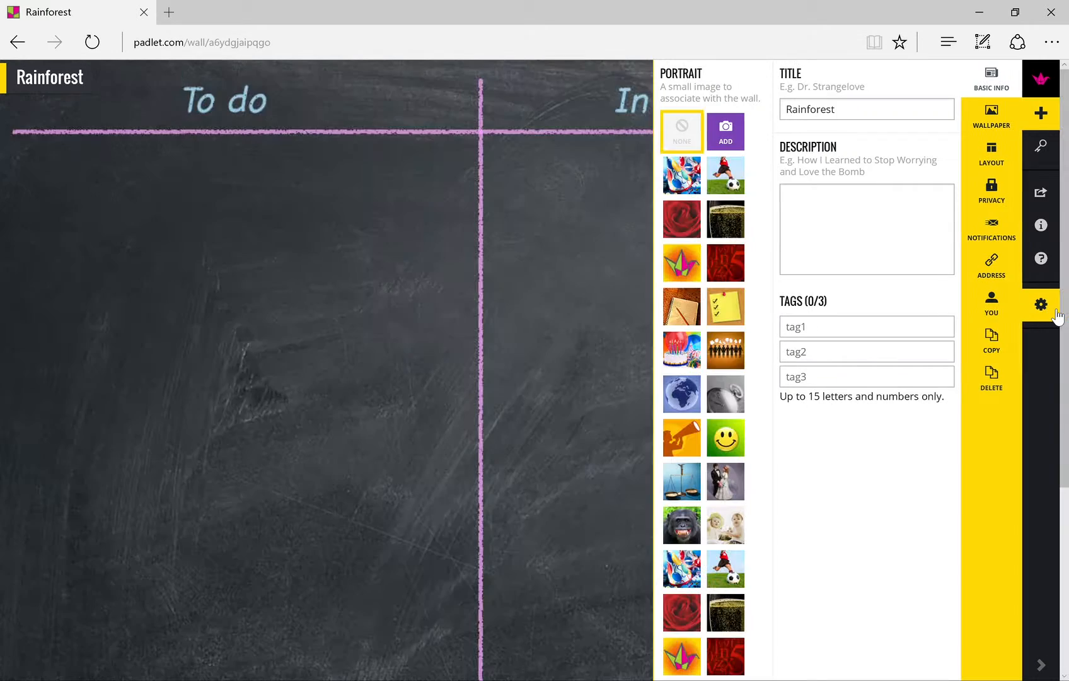
pyautogui.click(990, 126)
pyautogui.scroll(-10, 914, 296)
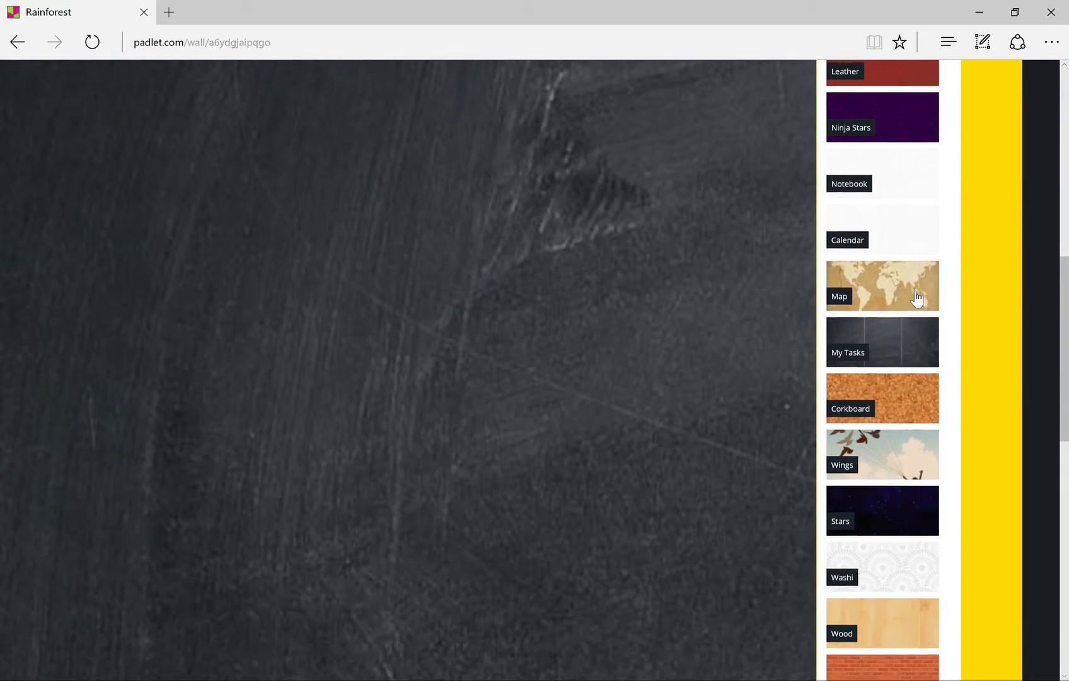
pyautogui.click(893, 413)
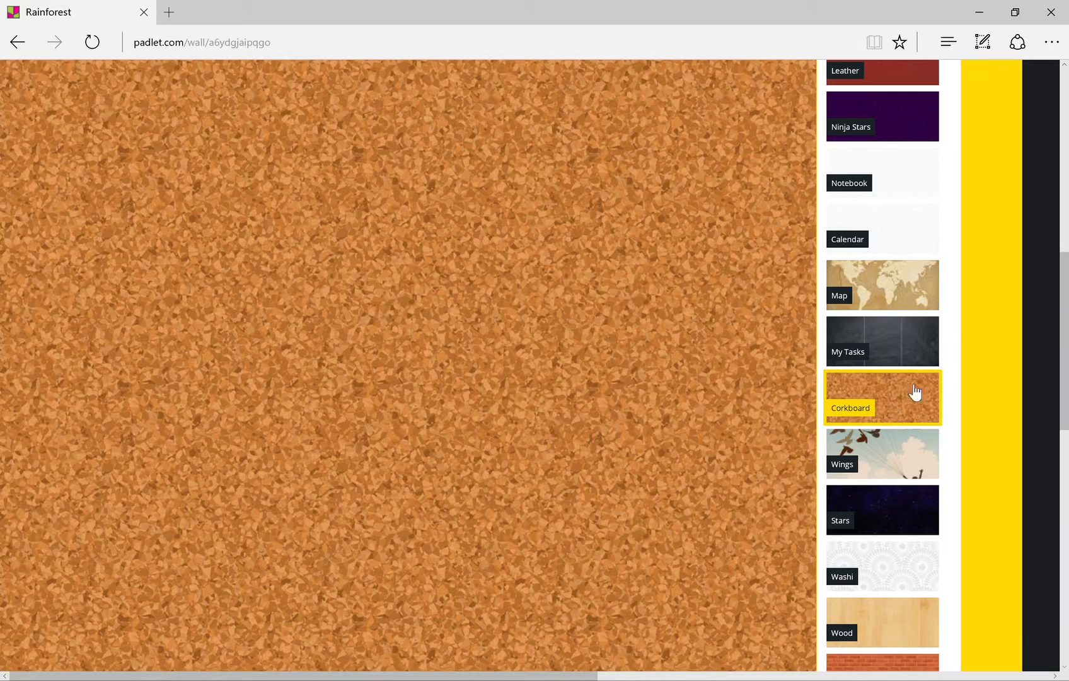
# - Review the layout options for how posts appear on the padlet
pyautogui.scroll(7, 985, 224)
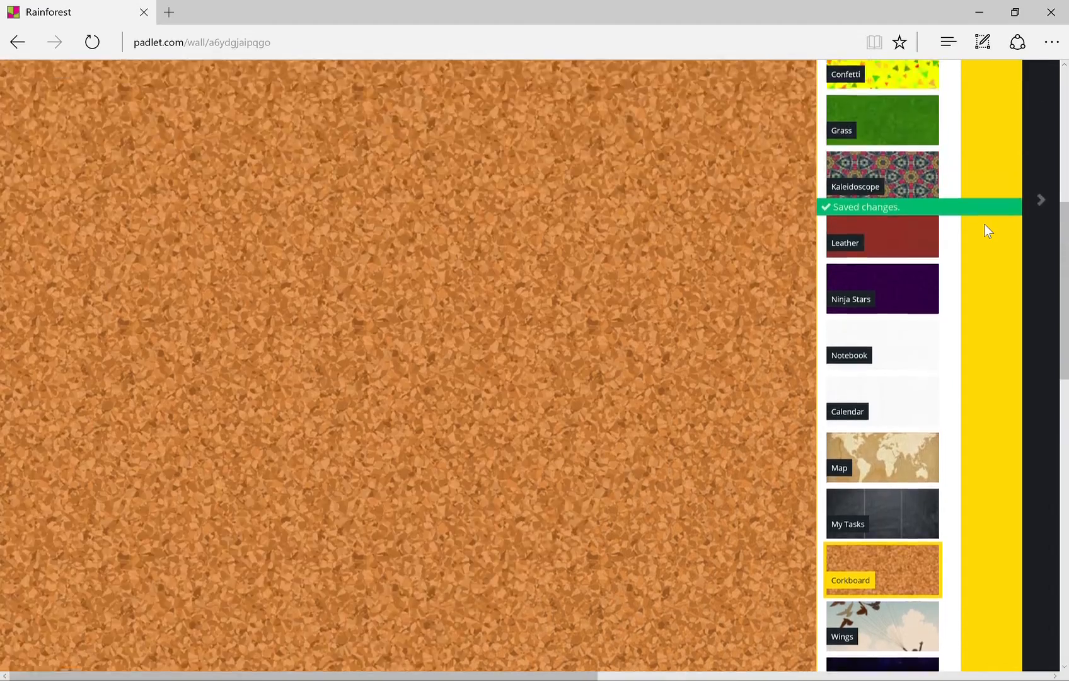
pyautogui.scroll(3, 988, 231)
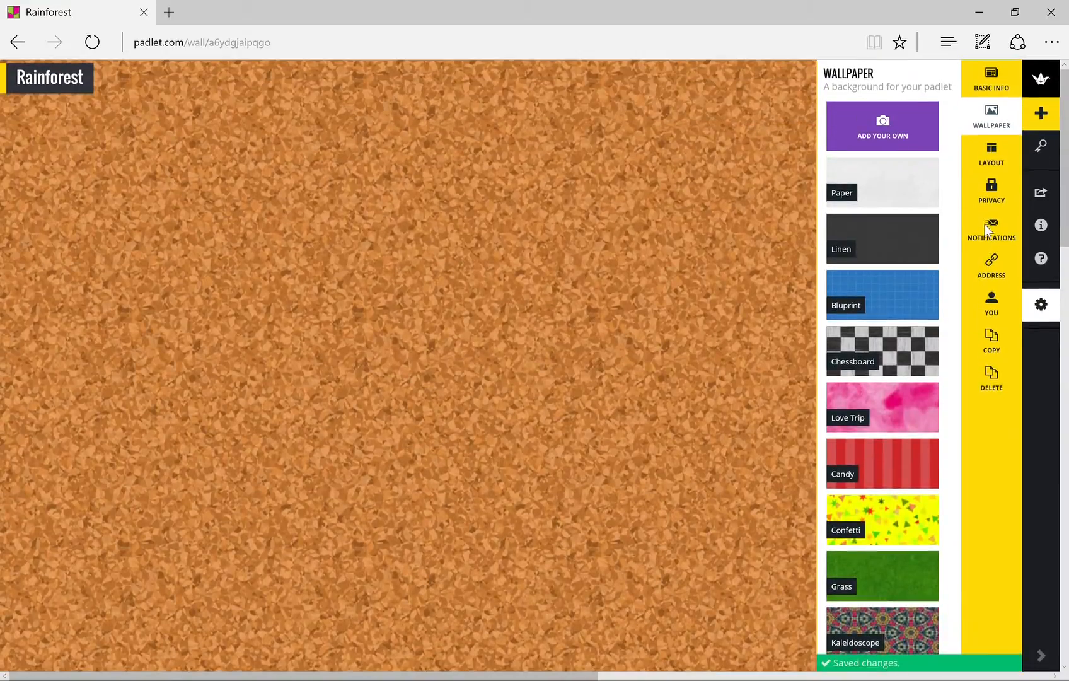
pyautogui.click(999, 165)
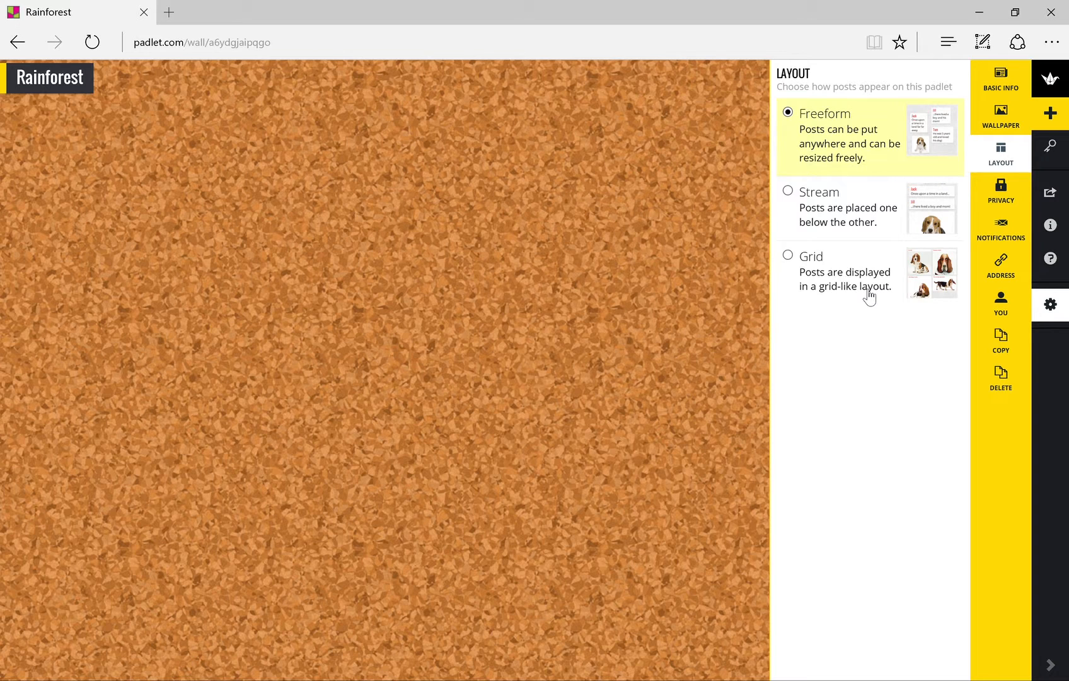
# - Examine the privacy visibility options and the permission levels for Hidden Link, ending with Hidden Link selected
pyautogui.click(1001, 193)
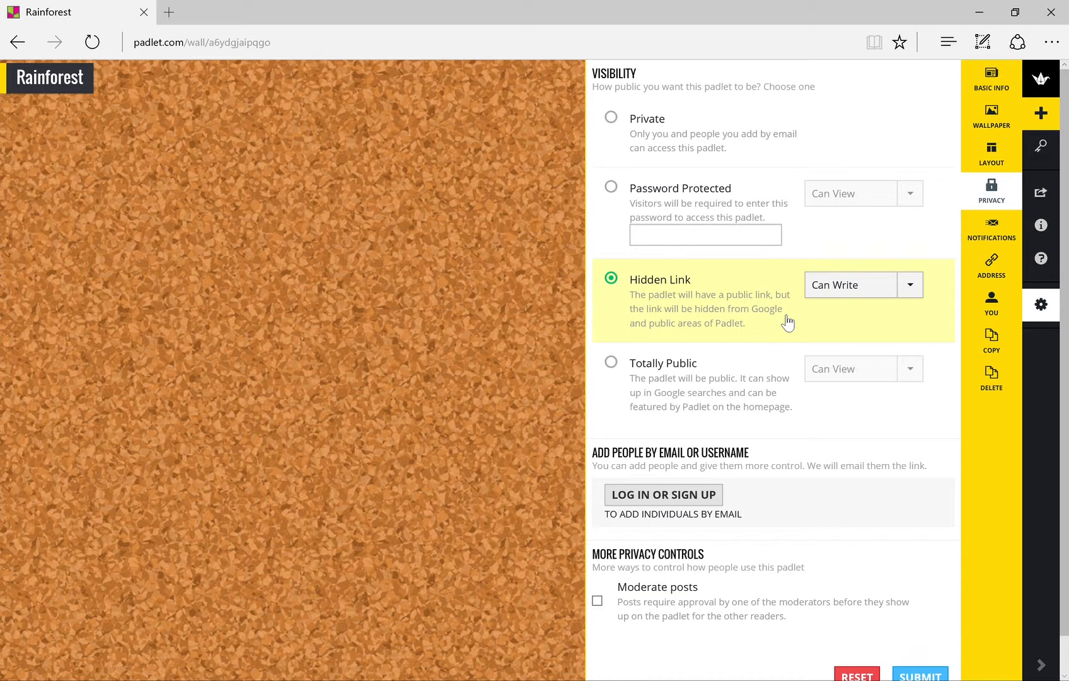
pyautogui.click(910, 284)
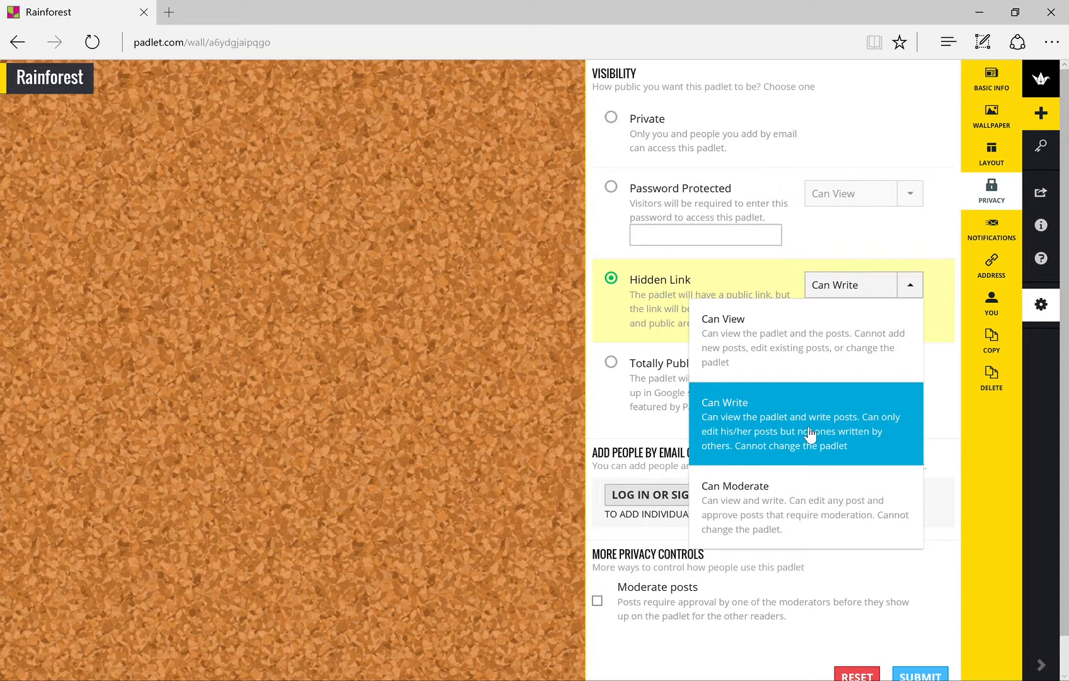
pyautogui.click(948, 389)
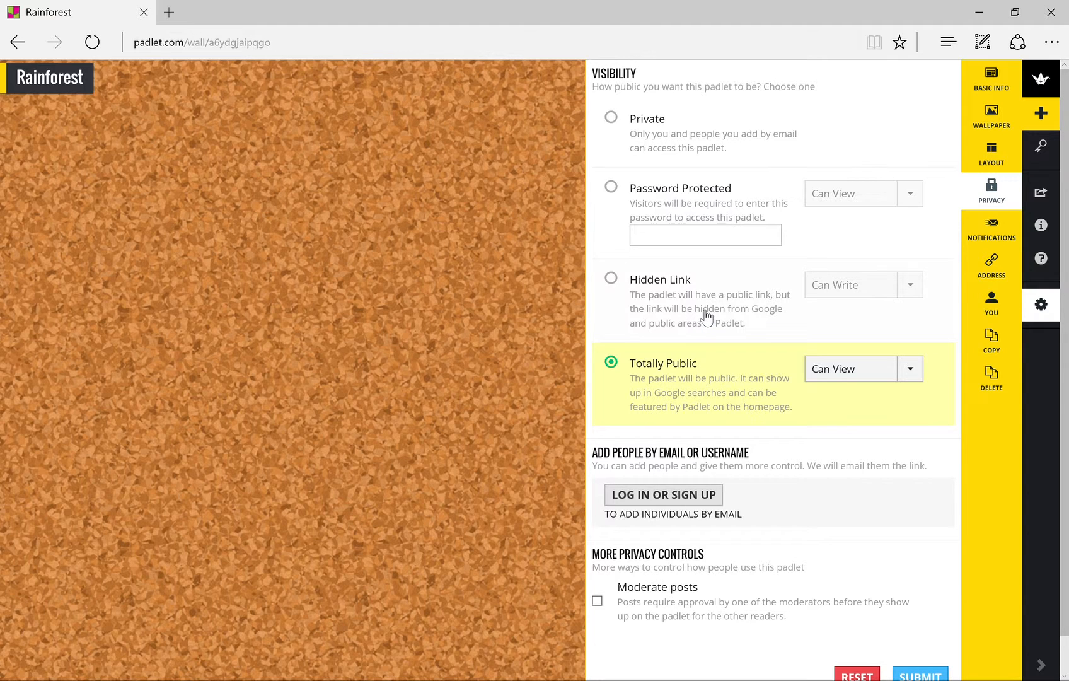
pyautogui.click(611, 278)
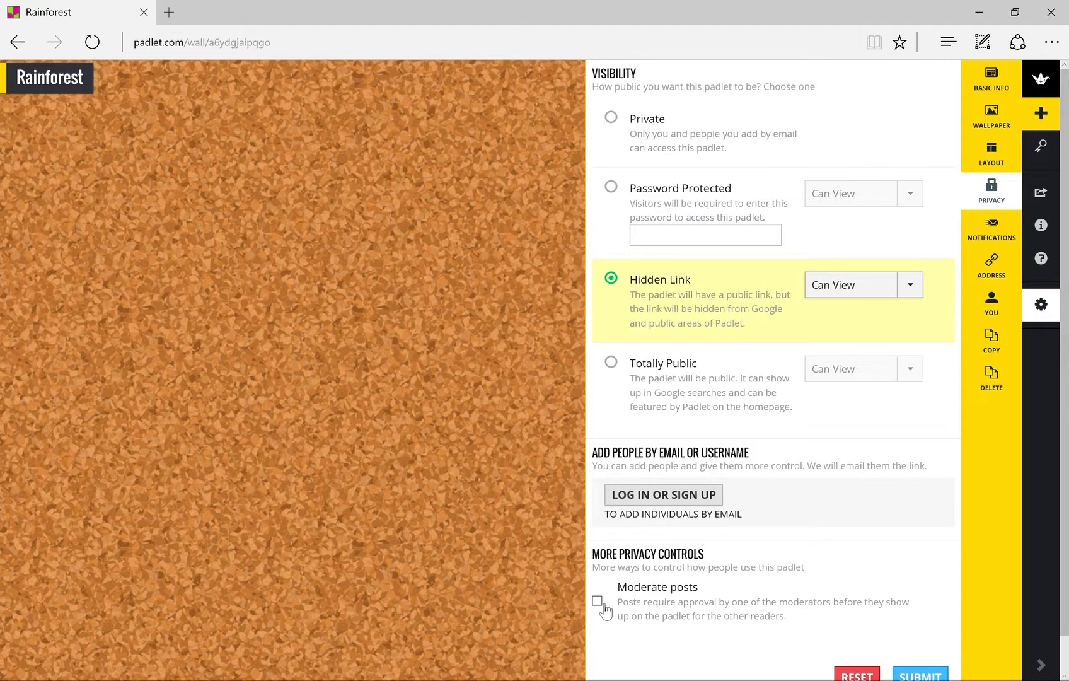
# - Review the padlet's notification, address, account, copy and delete settings in turn
pyautogui.click(992, 242)
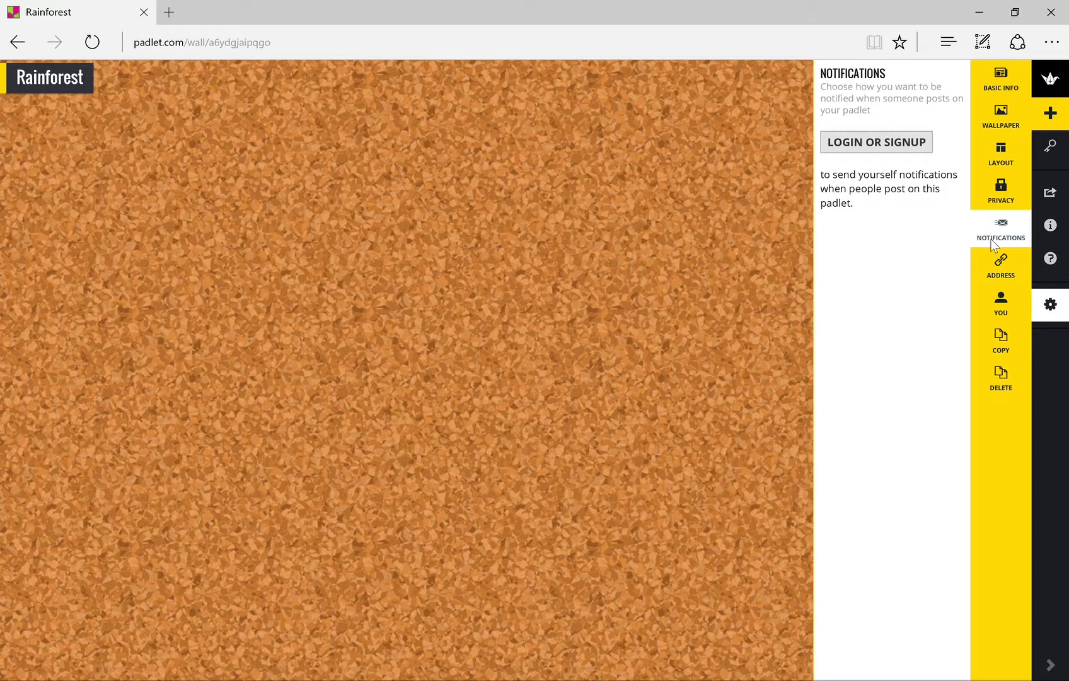
pyautogui.click(1001, 270)
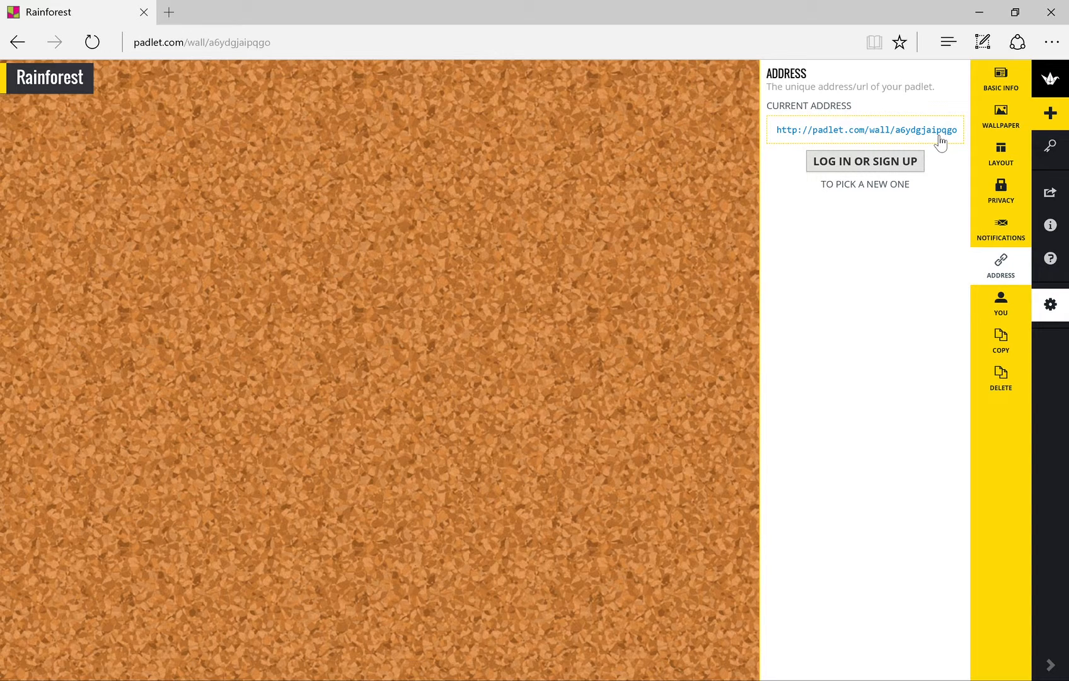
pyautogui.click(1000, 312)
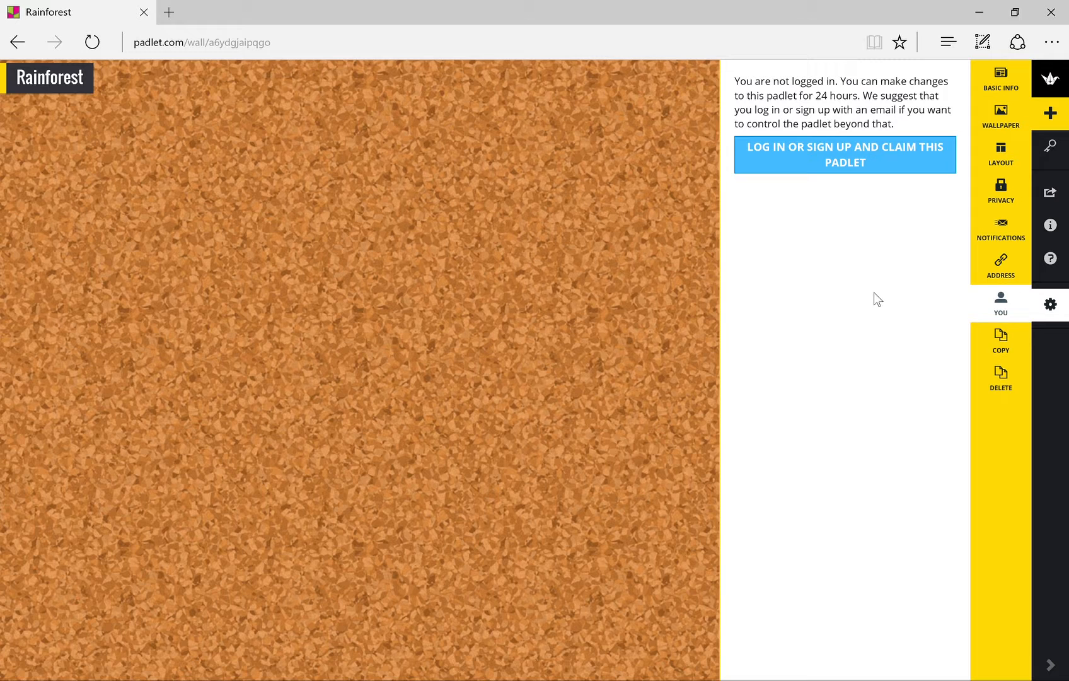
pyautogui.click(1006, 351)
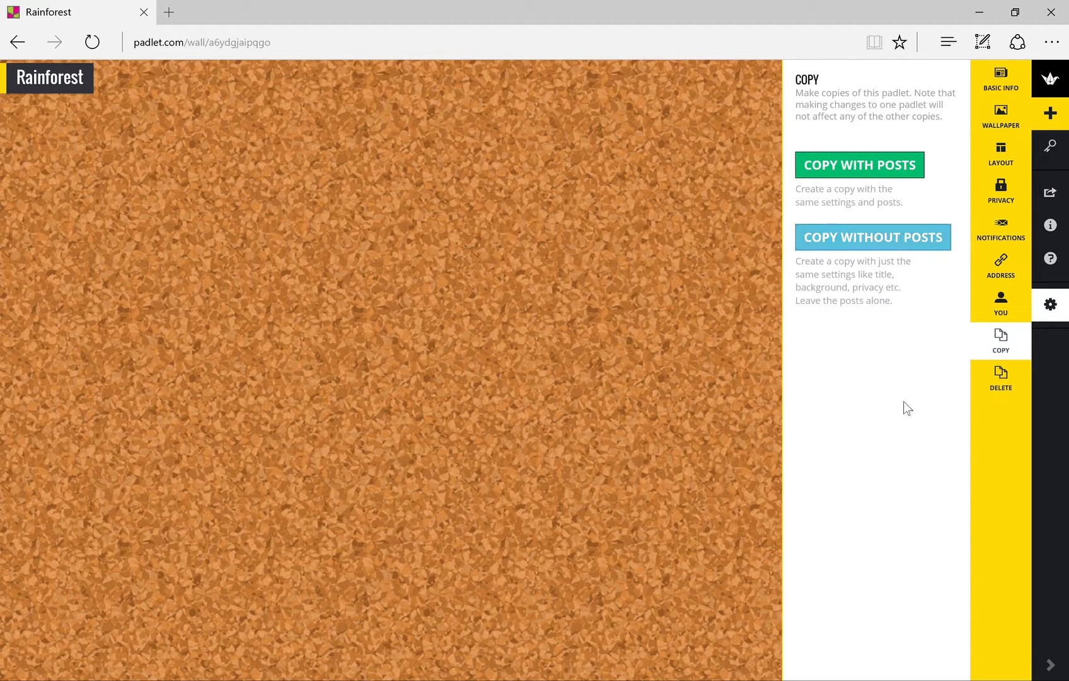
pyautogui.click(1000, 378)
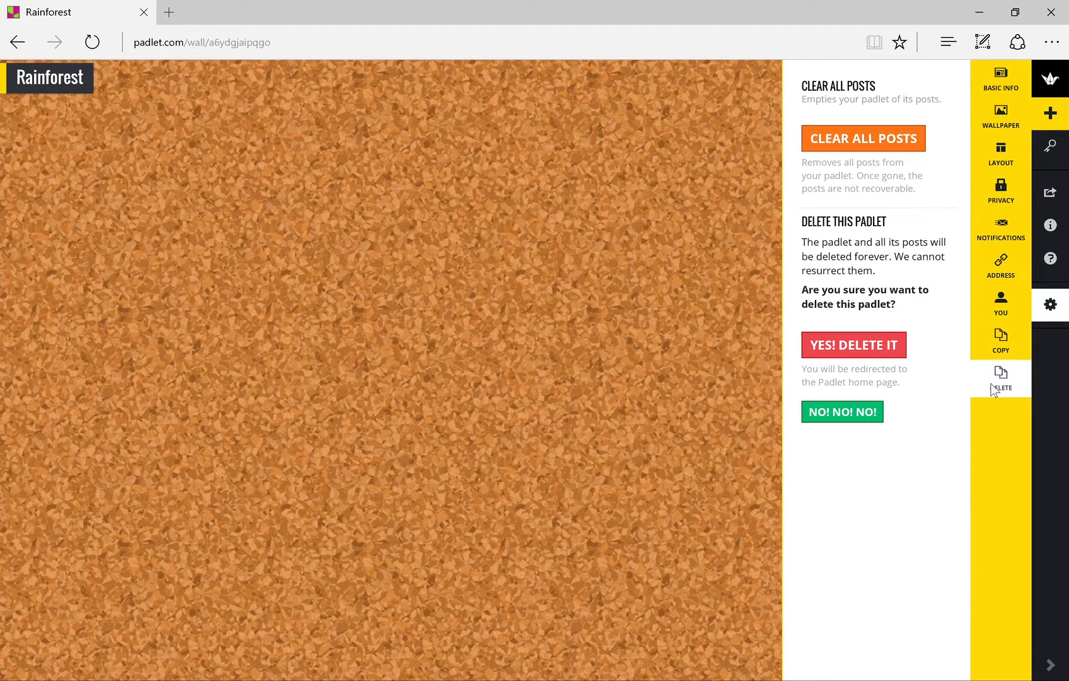